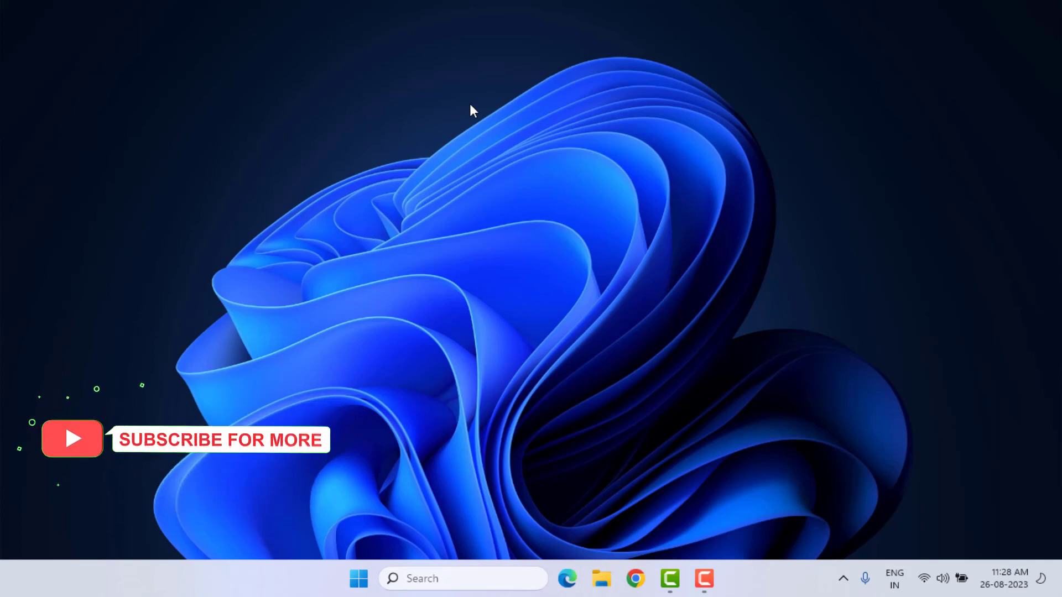
Step: Launch the Services console from Windows Search using the query "services"
key(super+s)
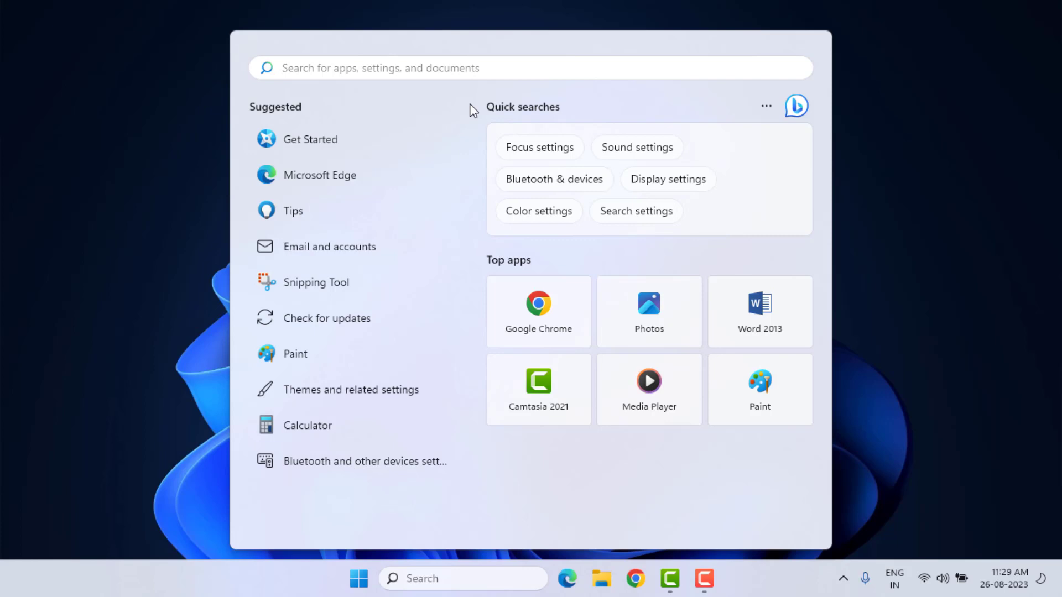
text(ser)
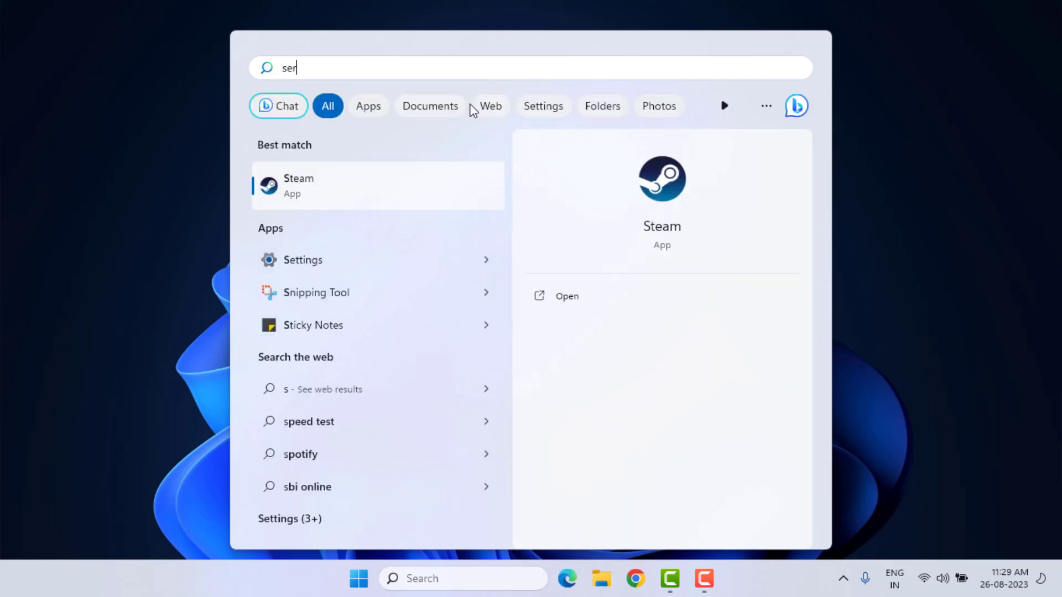
text(vices)
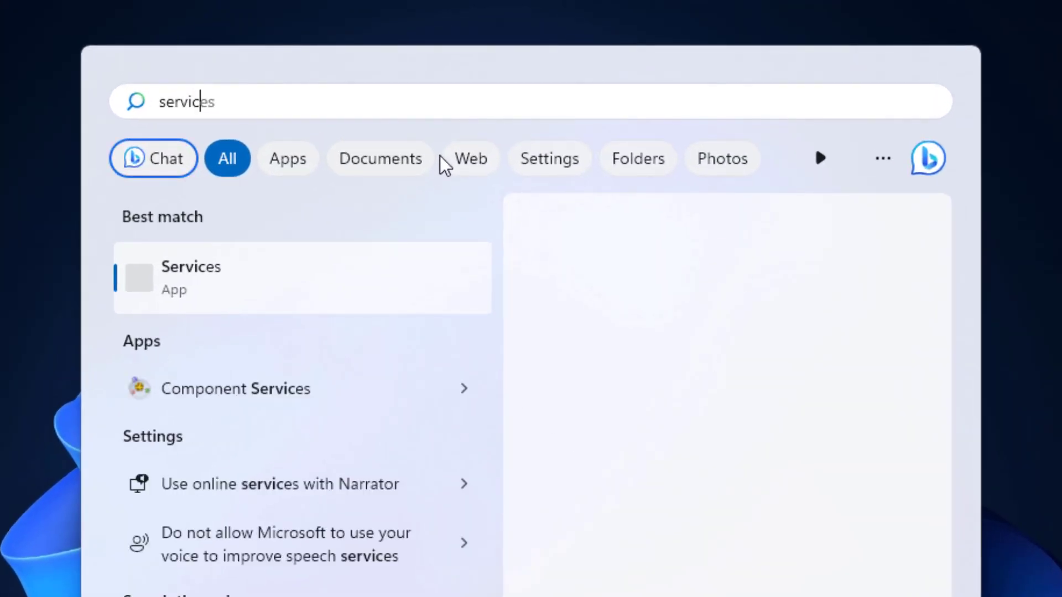
key(Return)
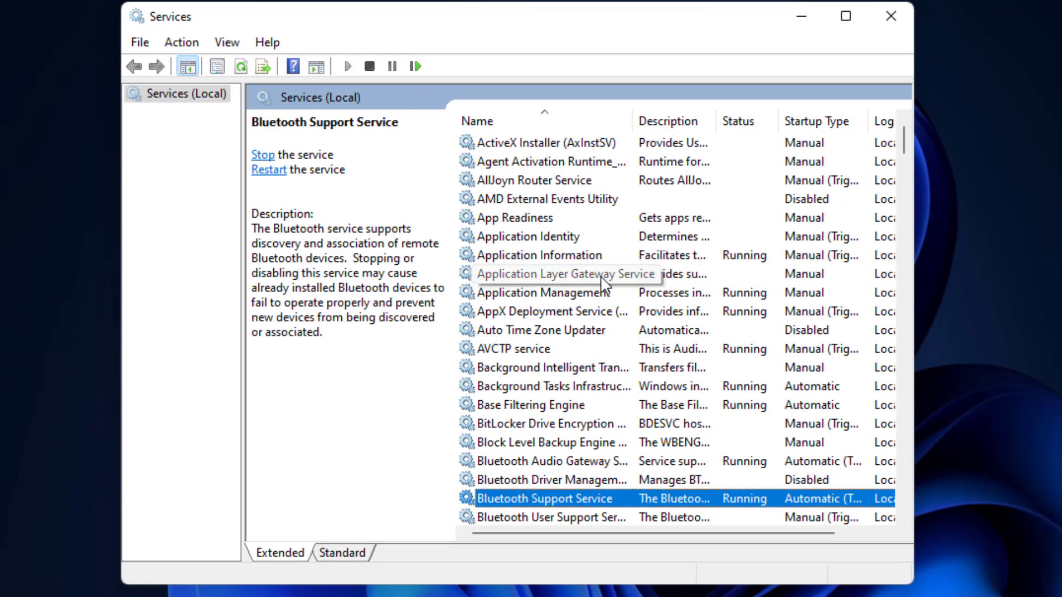
scroll(645, 381, down, 1)
scroll(645, 382, down, 2)
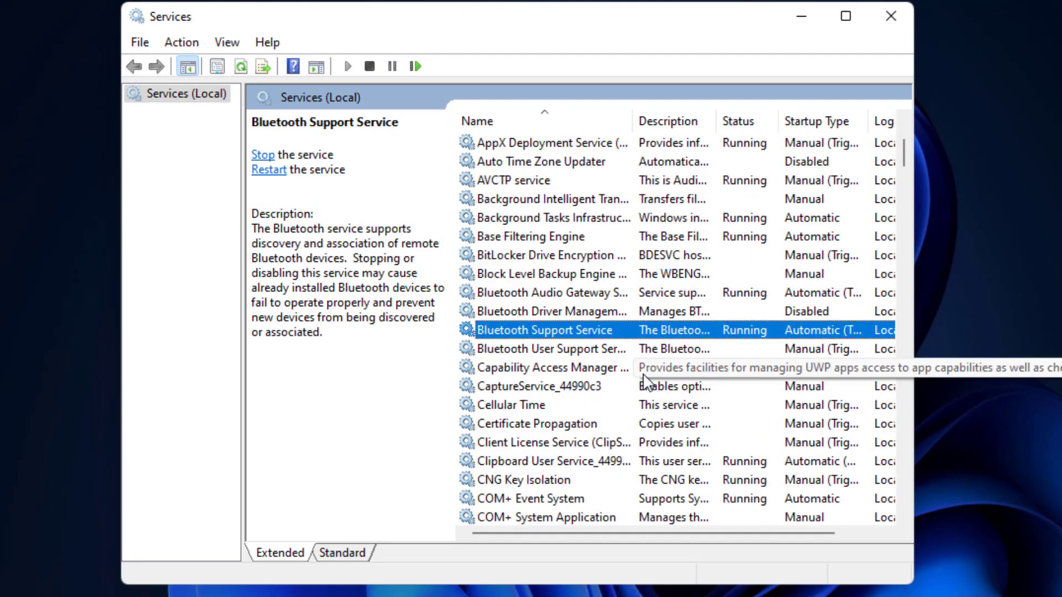
Step: Set Bluetooth Support Service's startup type to Automatic in its properties, then close Services
right_click(560, 339)
click(643, 520)
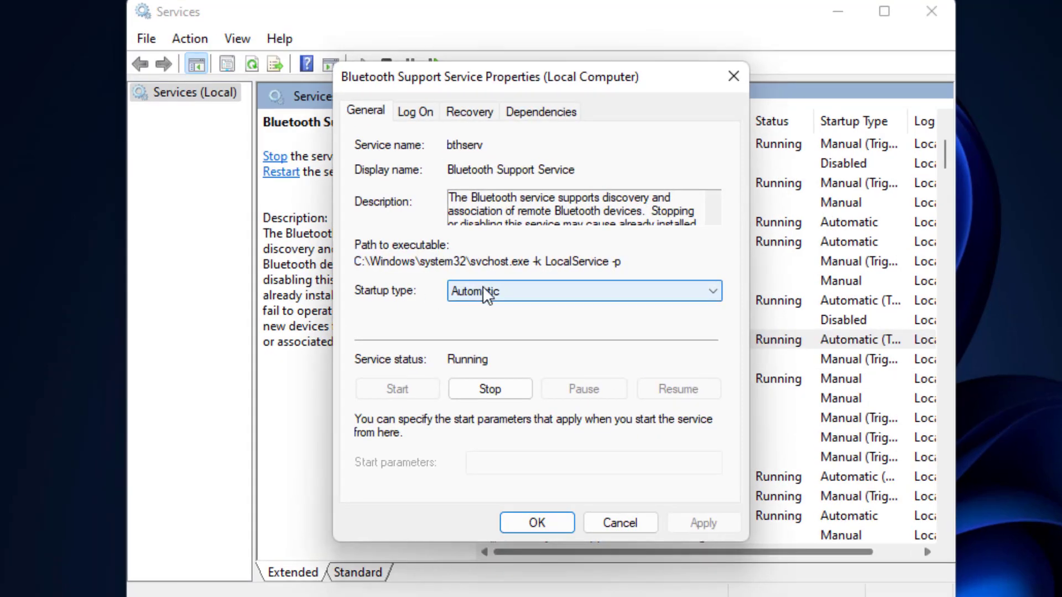
click(482, 287)
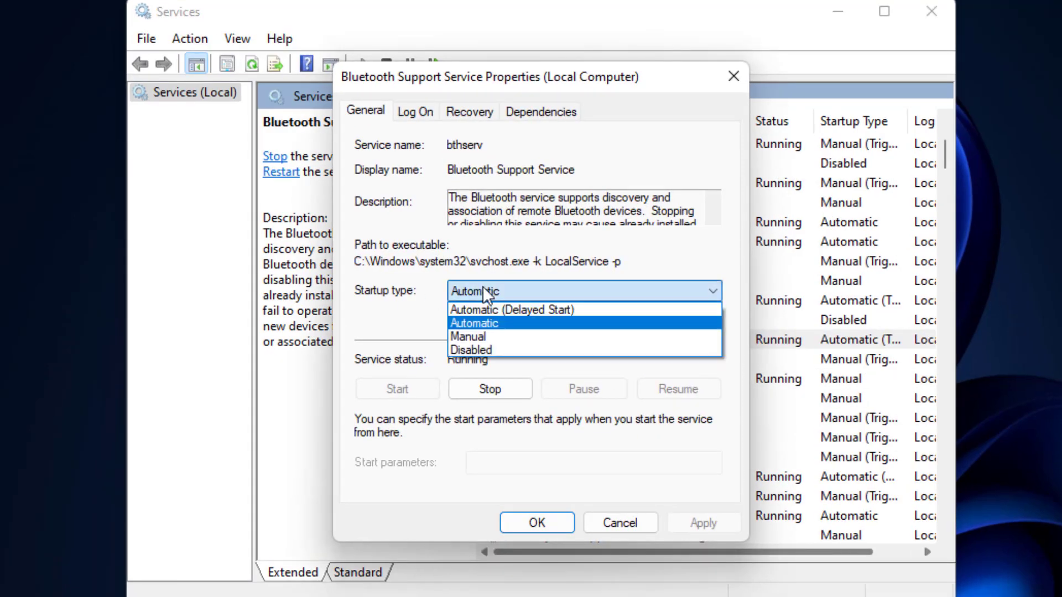
click(478, 324)
click(693, 515)
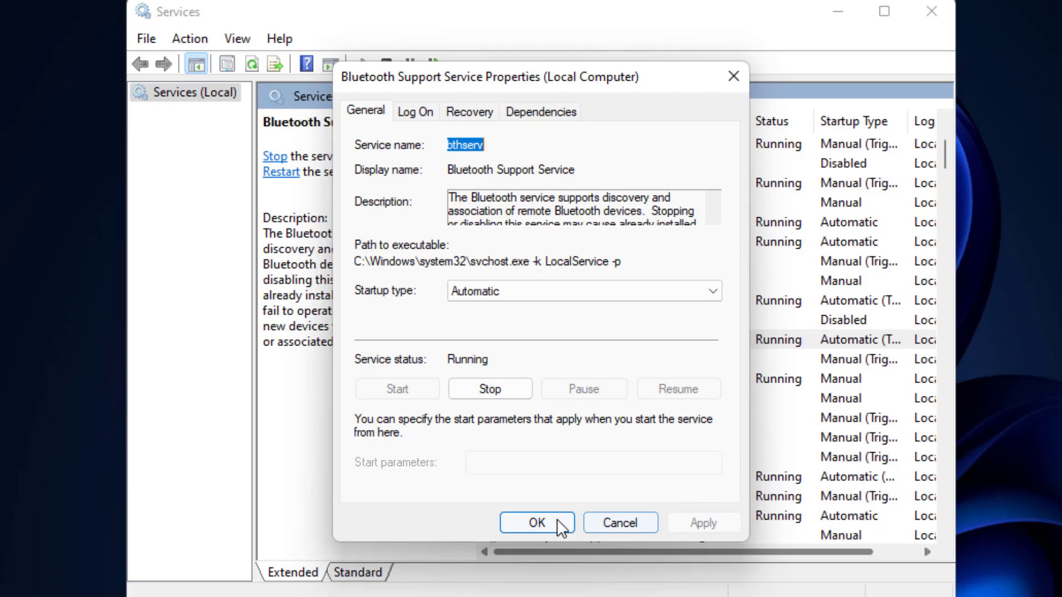
click(541, 521)
click(919, 9)
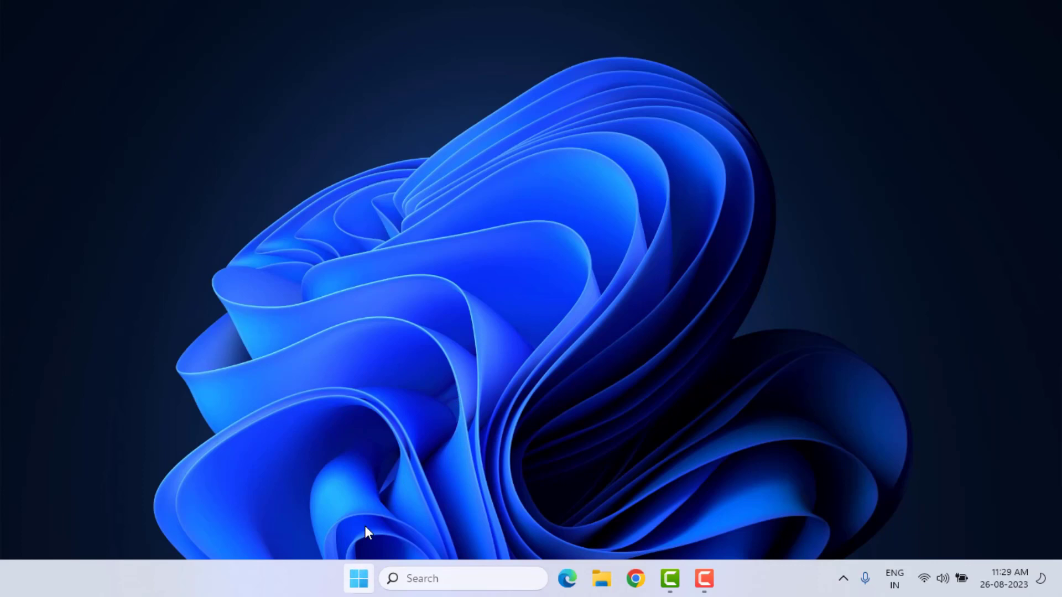
Step: Run the Bluetooth troubleshooter under Other troubleshooters, fixing the radio status, and dismiss it
click(358, 578)
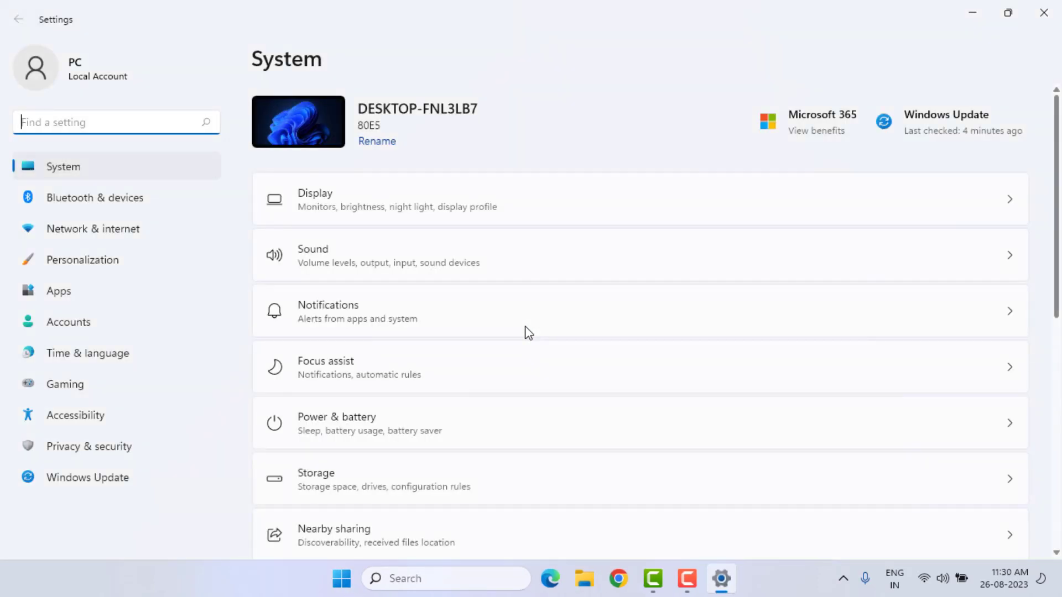
scroll(501, 348, down, 3)
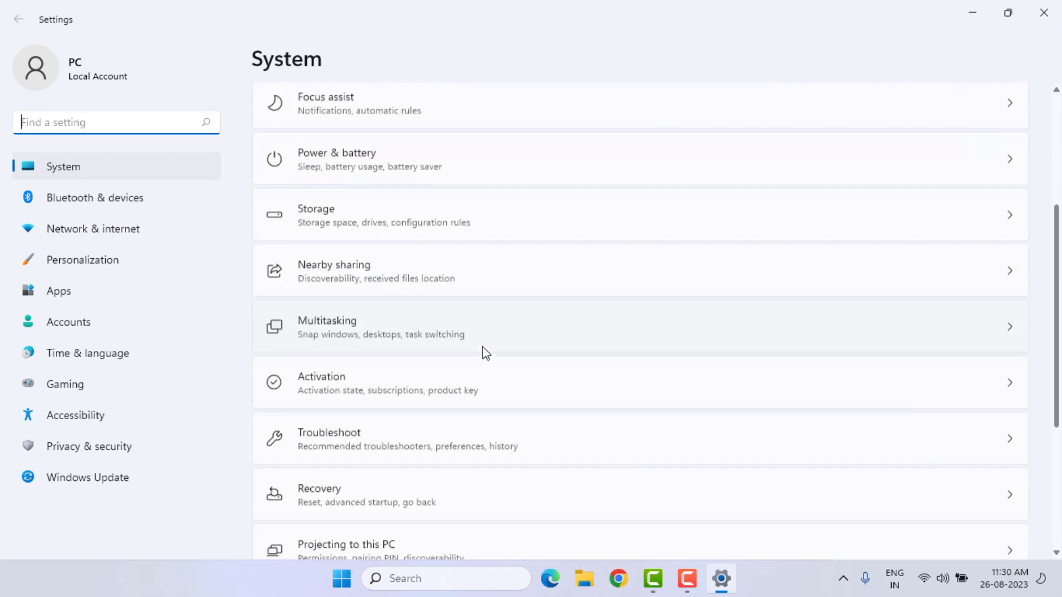
scroll(484, 351, down, 2)
scroll(481, 348, down, 1)
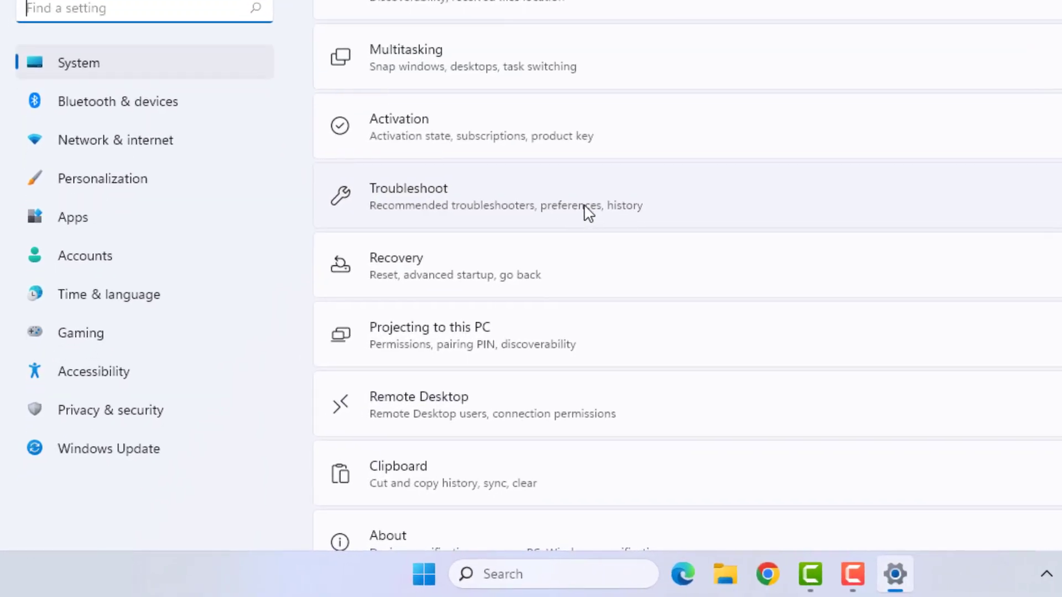
click(471, 281)
click(481, 250)
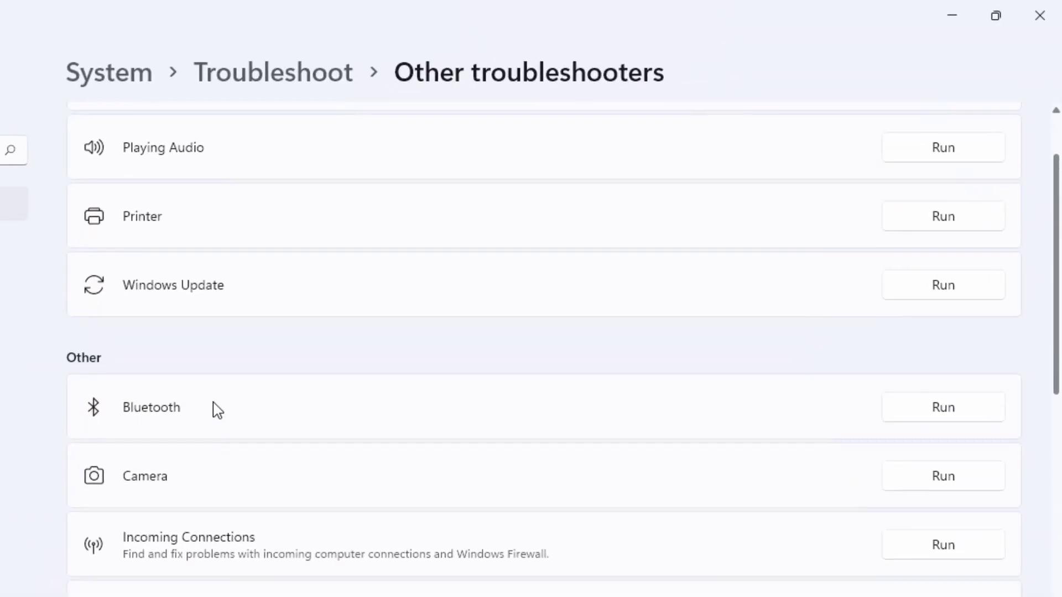
click(951, 419)
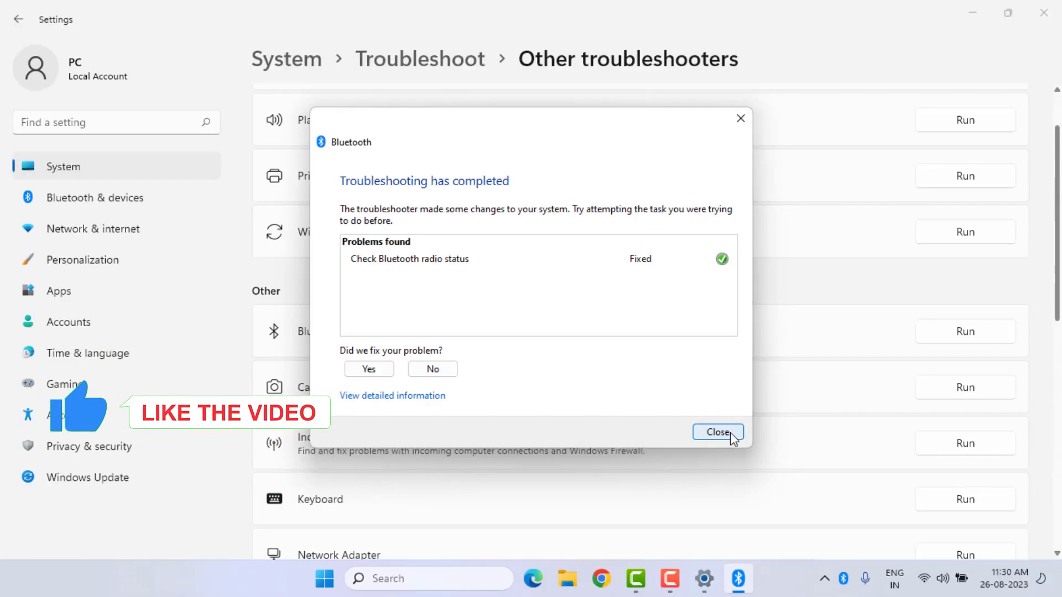
click(729, 432)
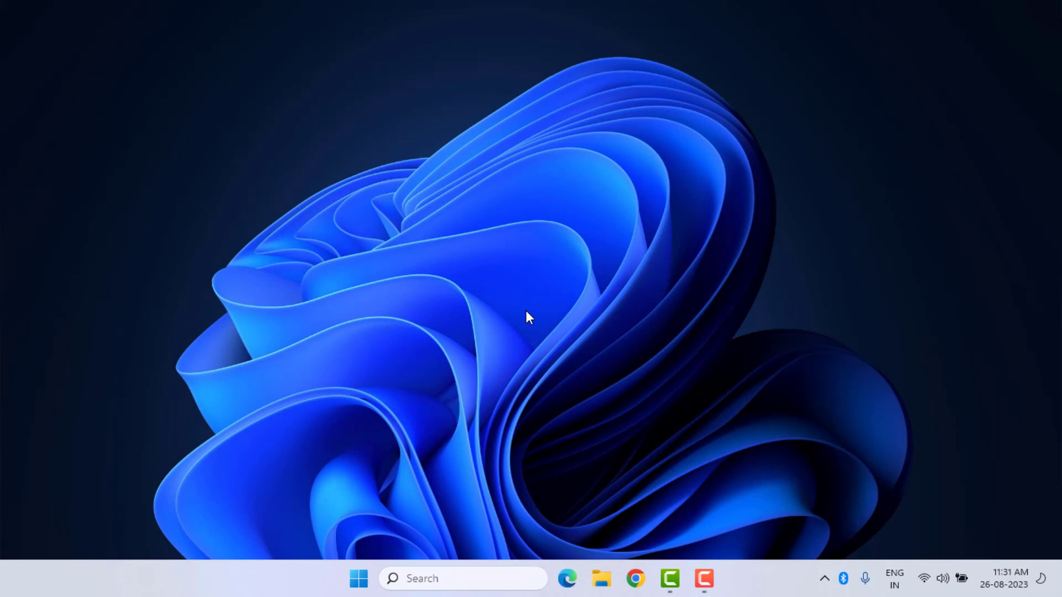
Step: Reach the Broadcom Bluetooth 4.0 adapter under Bluetooth in Device Manager
right_click(359, 578)
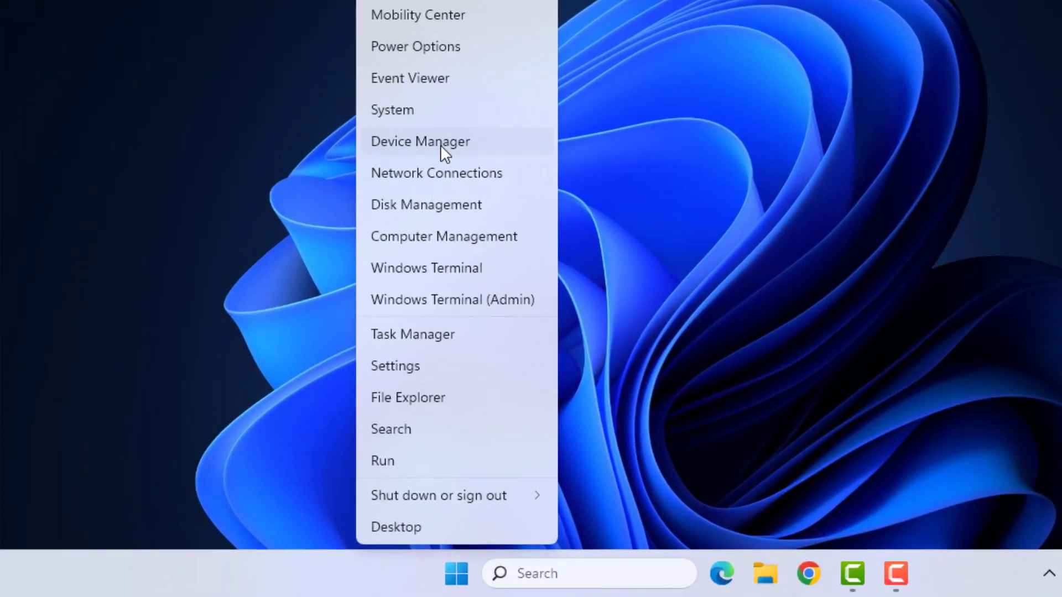
click(440, 143)
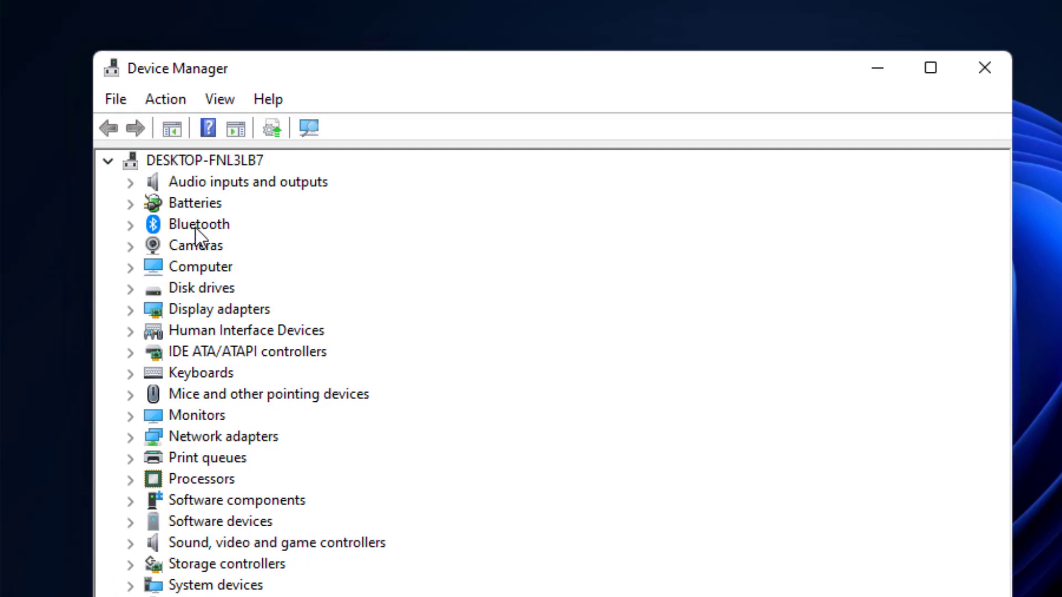
click(195, 228)
double_click(209, 223)
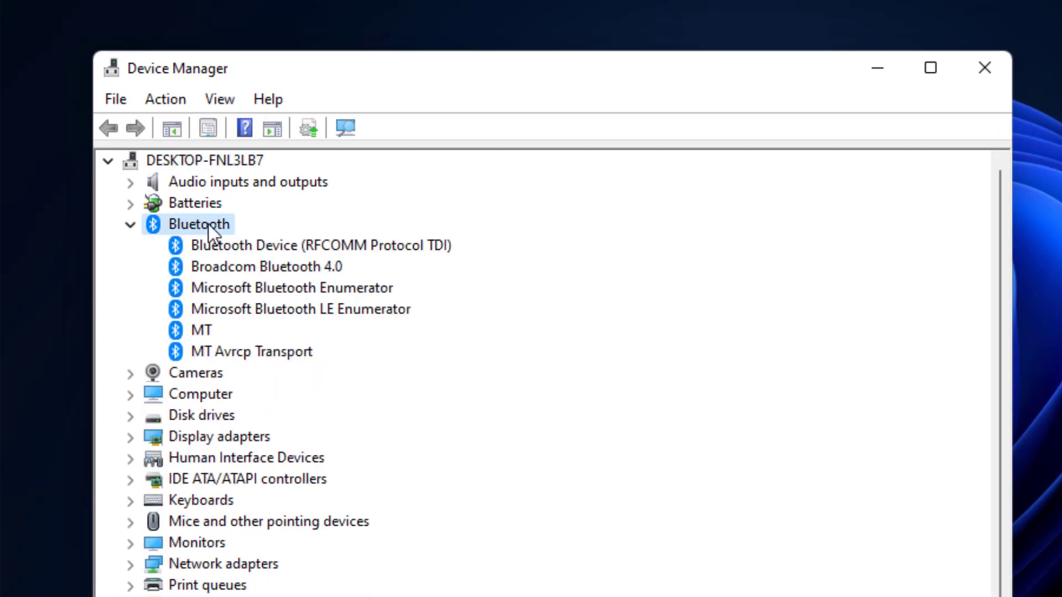
click(303, 264)
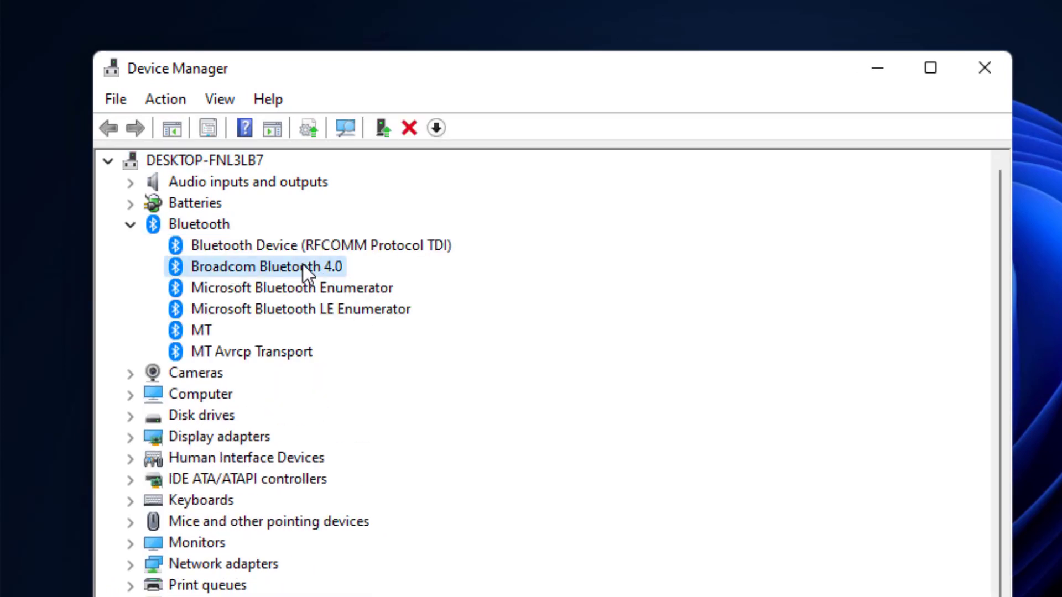
Step: Search automatically for a newer Broadcom driver; the best one is already installed
right_click(303, 265)
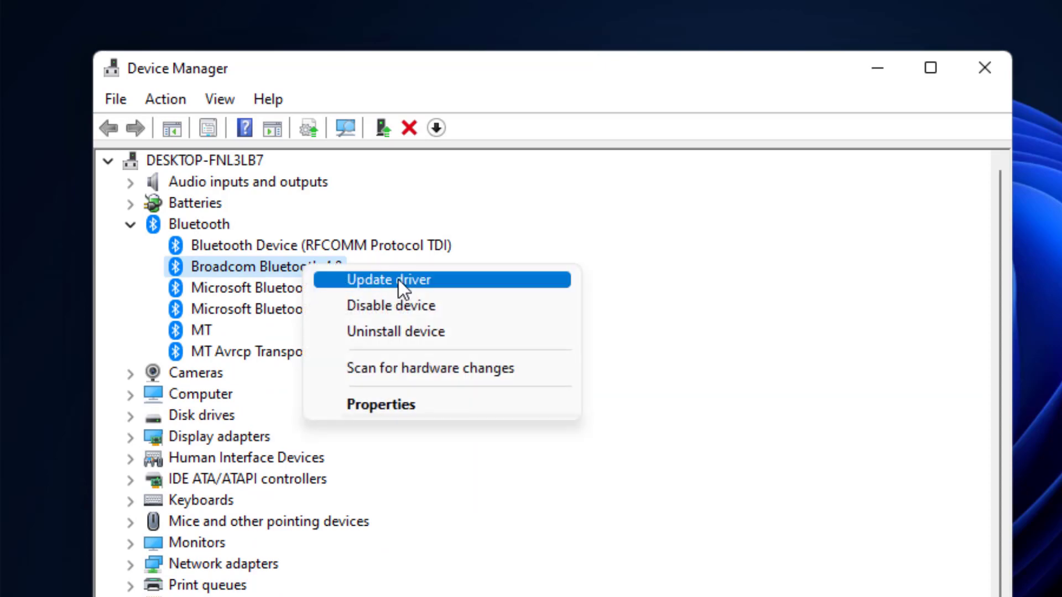
click(455, 279)
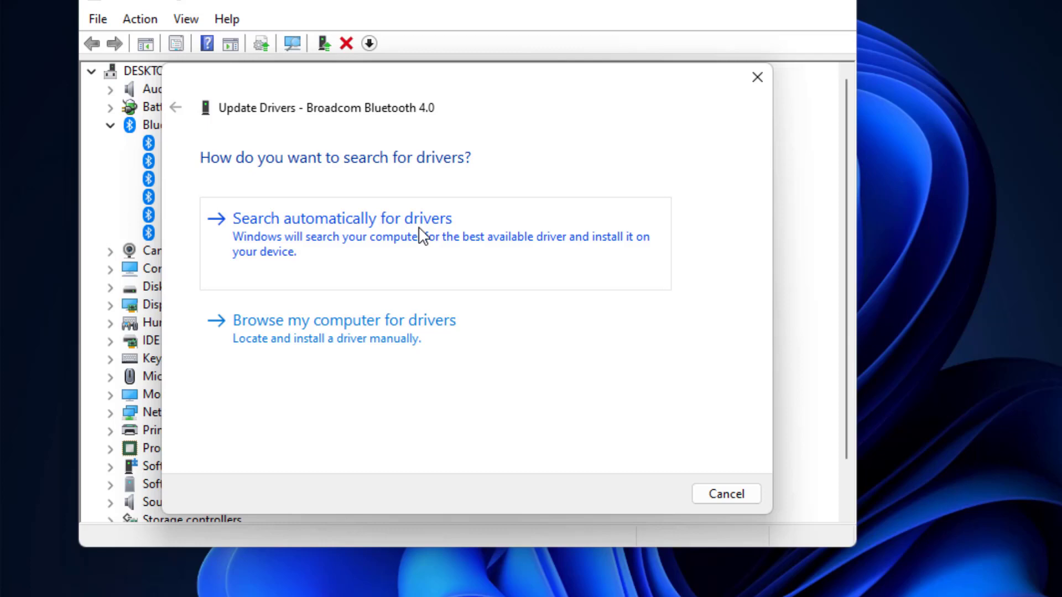
click(422, 236)
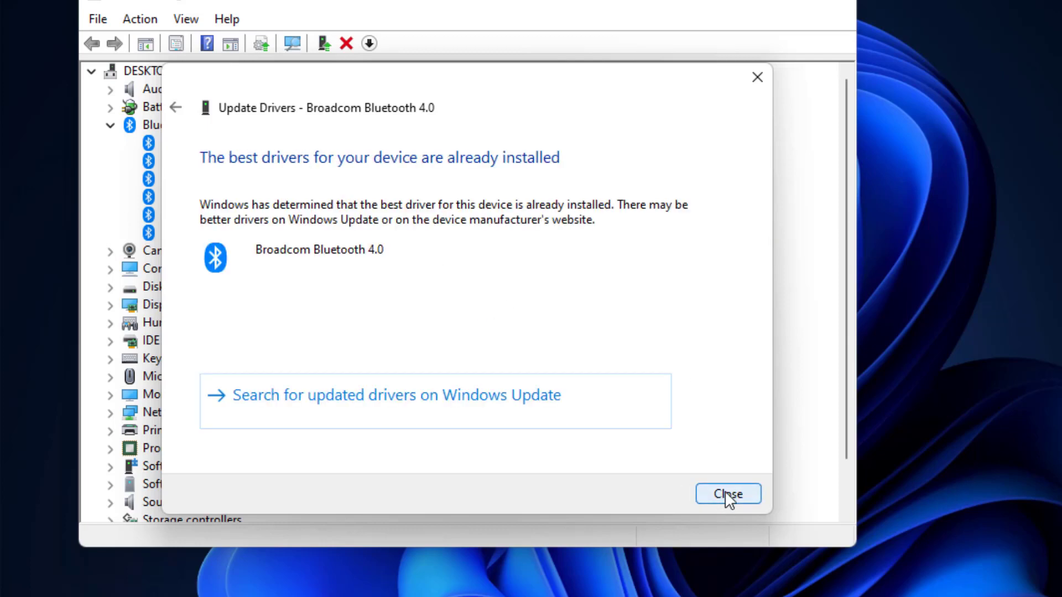
click(727, 494)
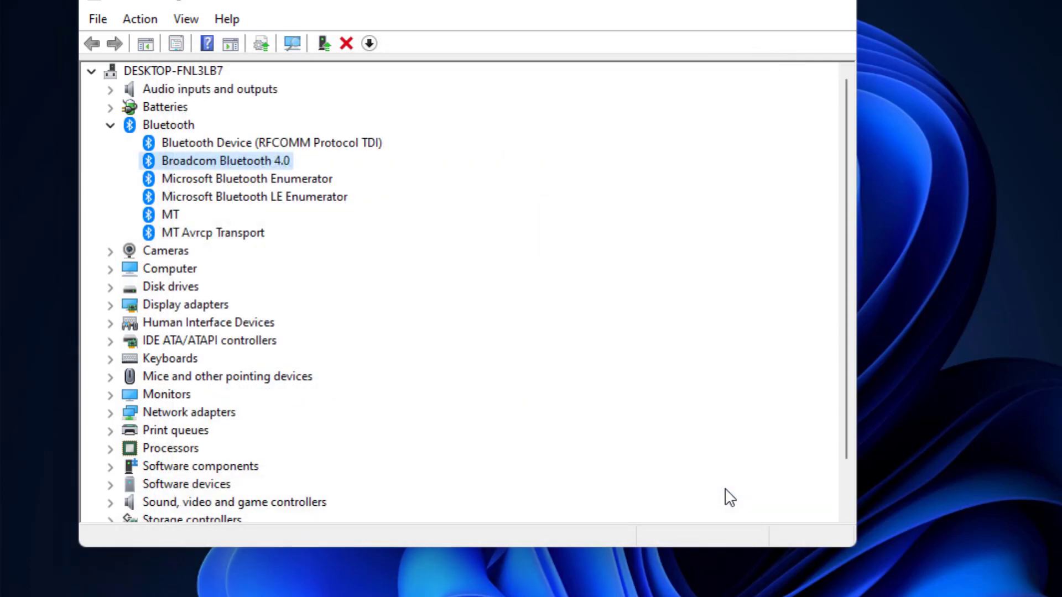
Step: Reinstall the Broadcom Bluetooth 4.0 driver chosen from the compatible drivers already on the computer
right_click(255, 160)
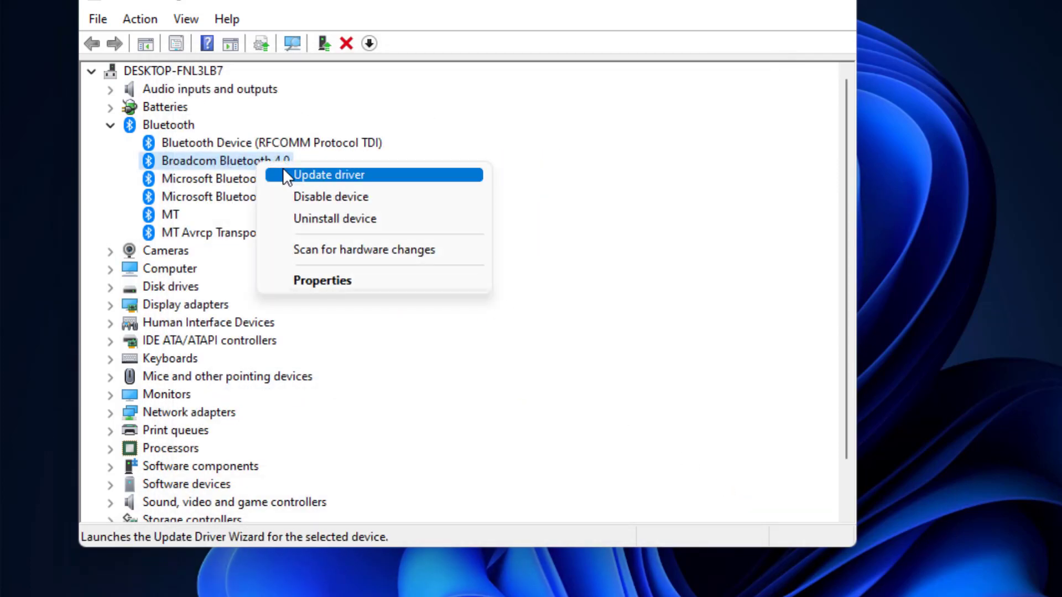
click(398, 176)
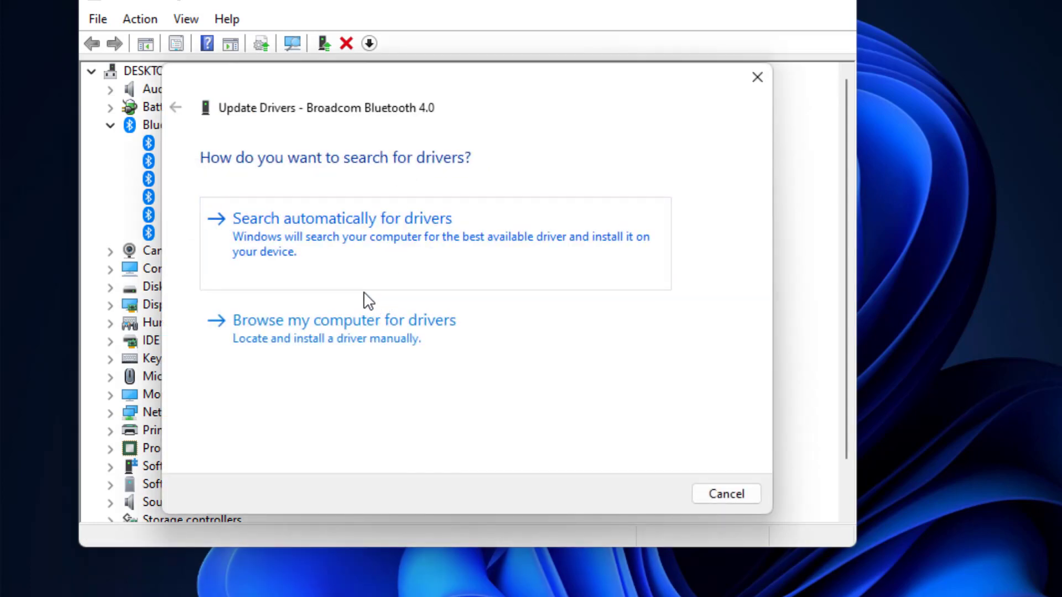
click(381, 333)
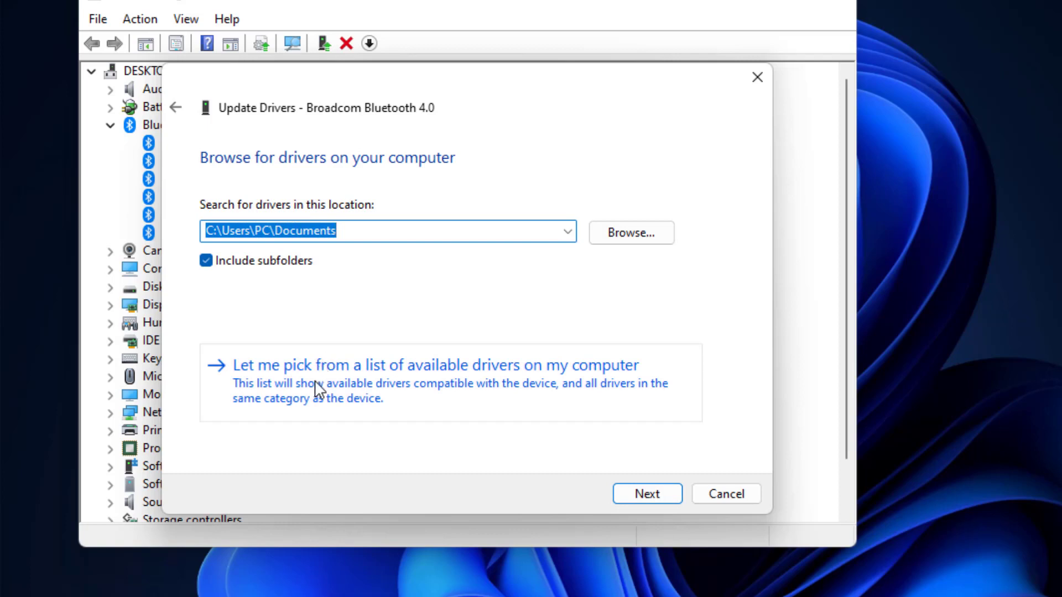
click(318, 390)
click(299, 324)
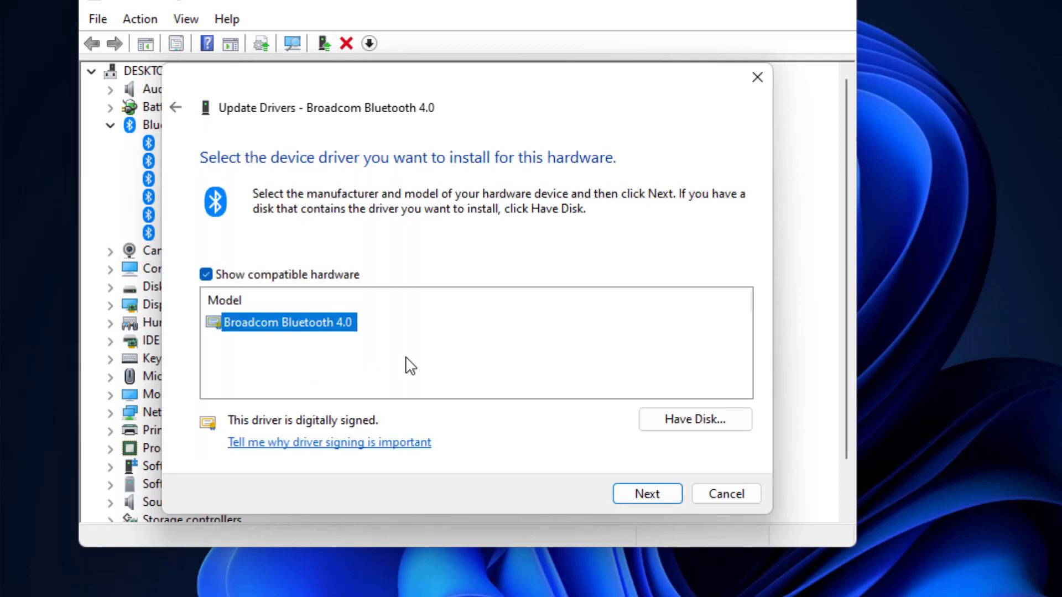
click(647, 498)
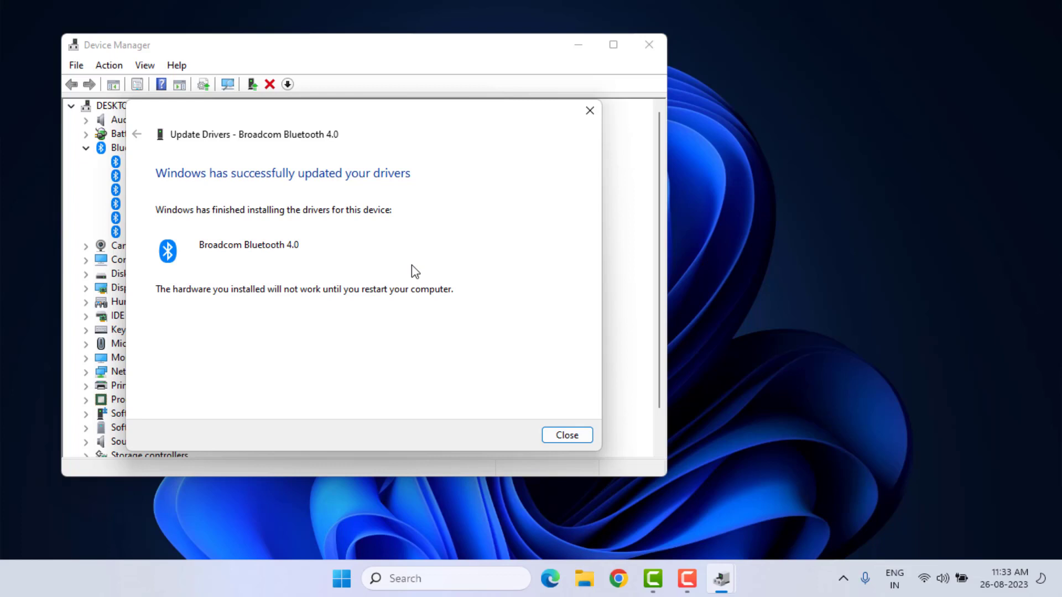
Step: Dismiss the update success message, decline the restart, and close Device Manager
click(573, 431)
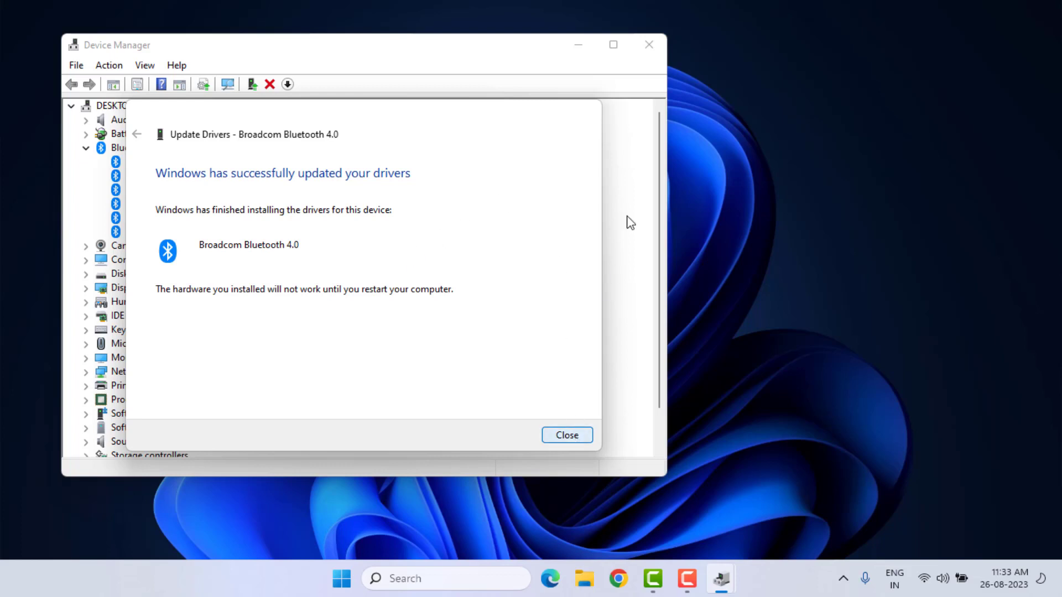
click(706, 302)
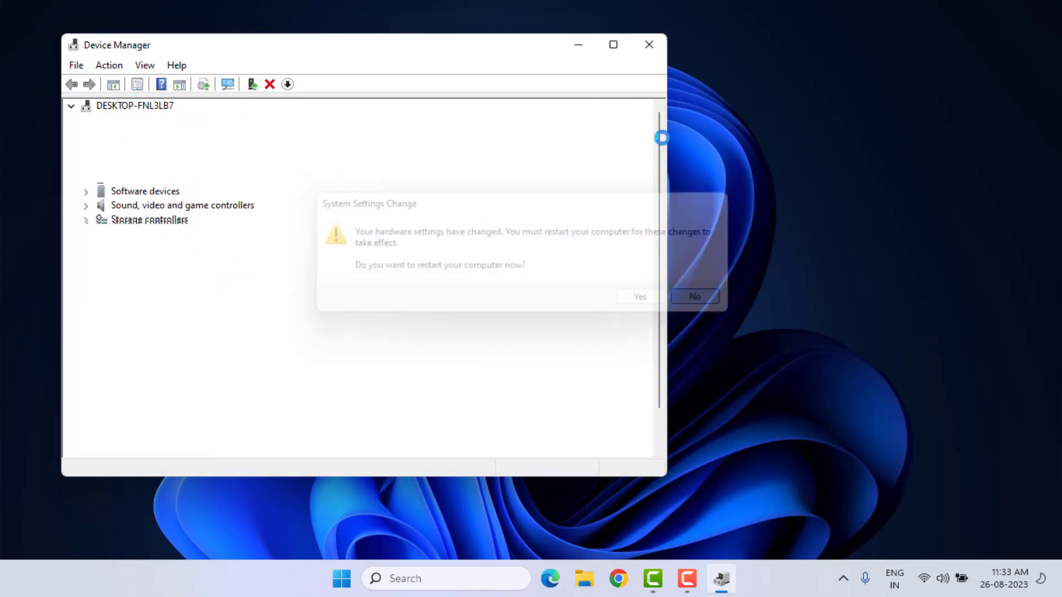
click(652, 43)
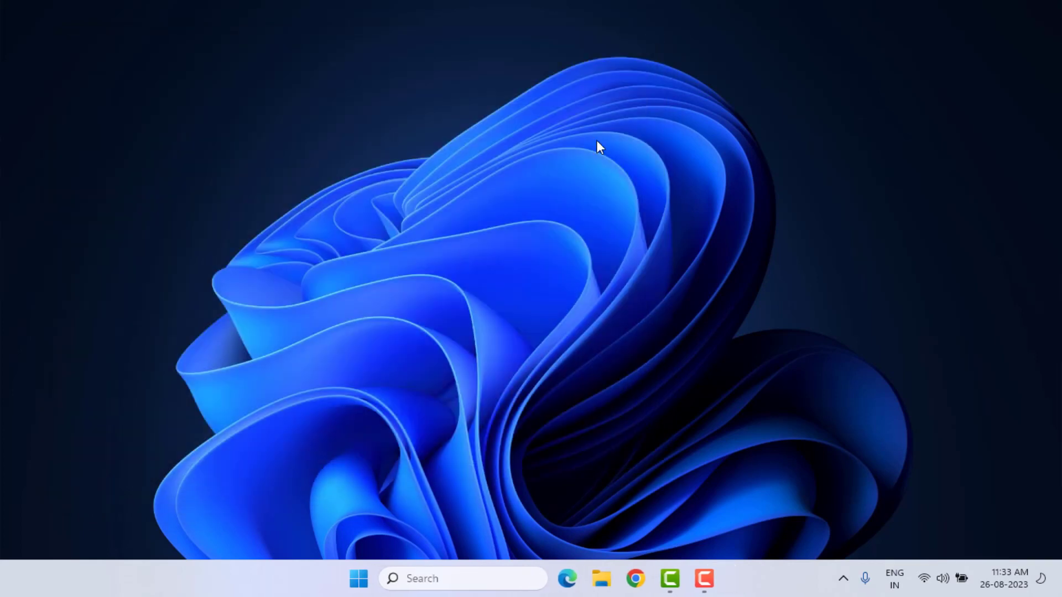